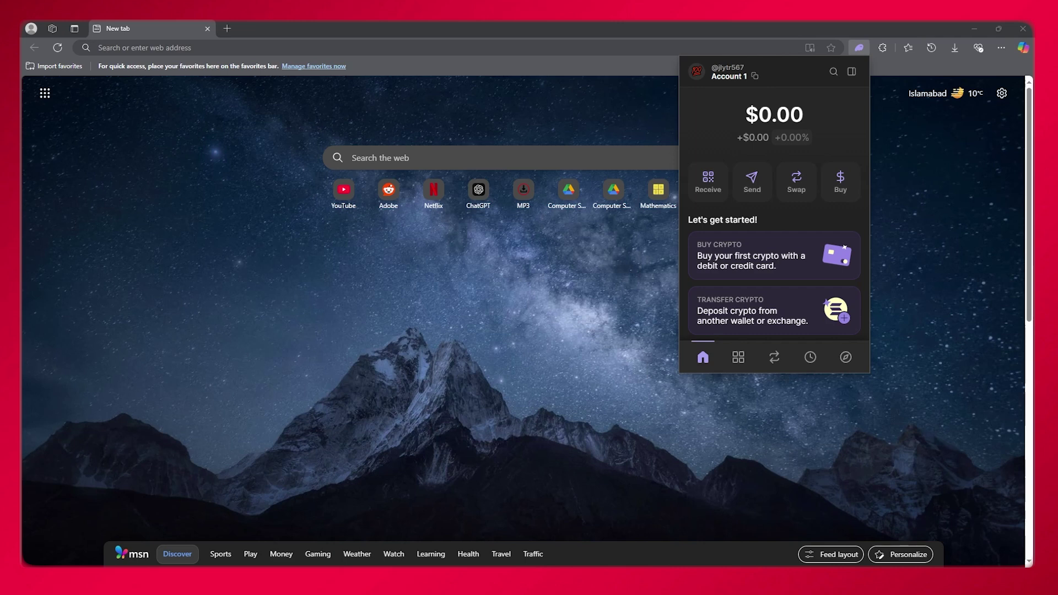
Open Swap, flip the pair to pay USDC for SOL, and confirm slippage stays at 0.5%.
left_click(795, 180)
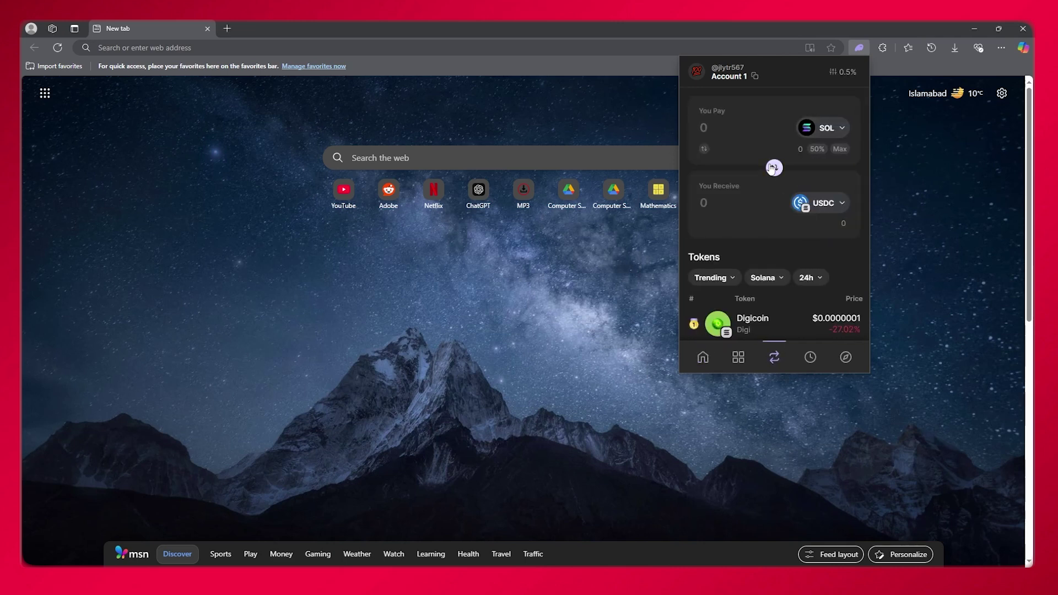
left_click(774, 168)
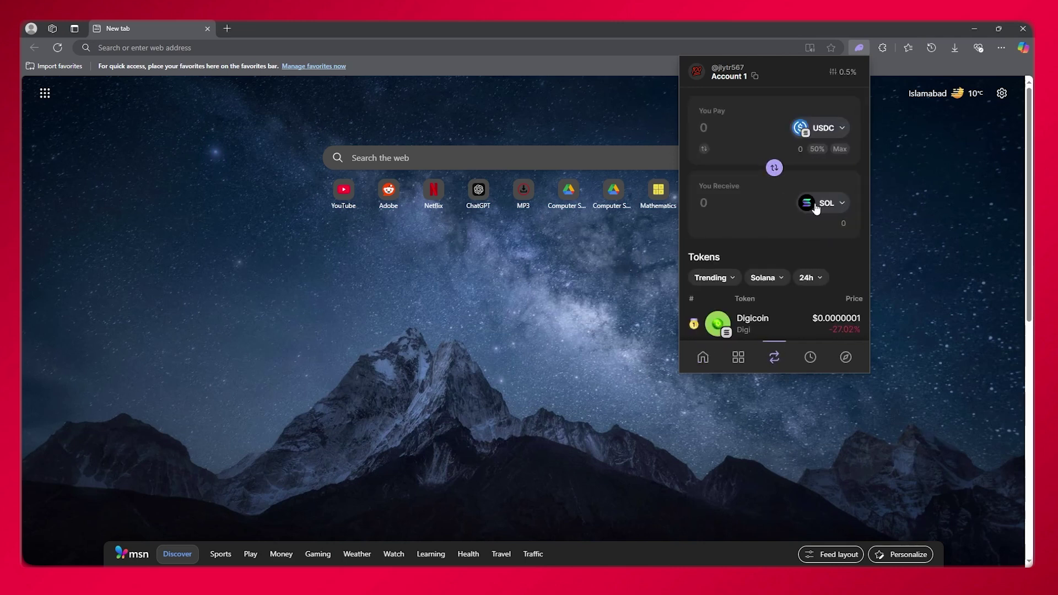
left_click(829, 131)
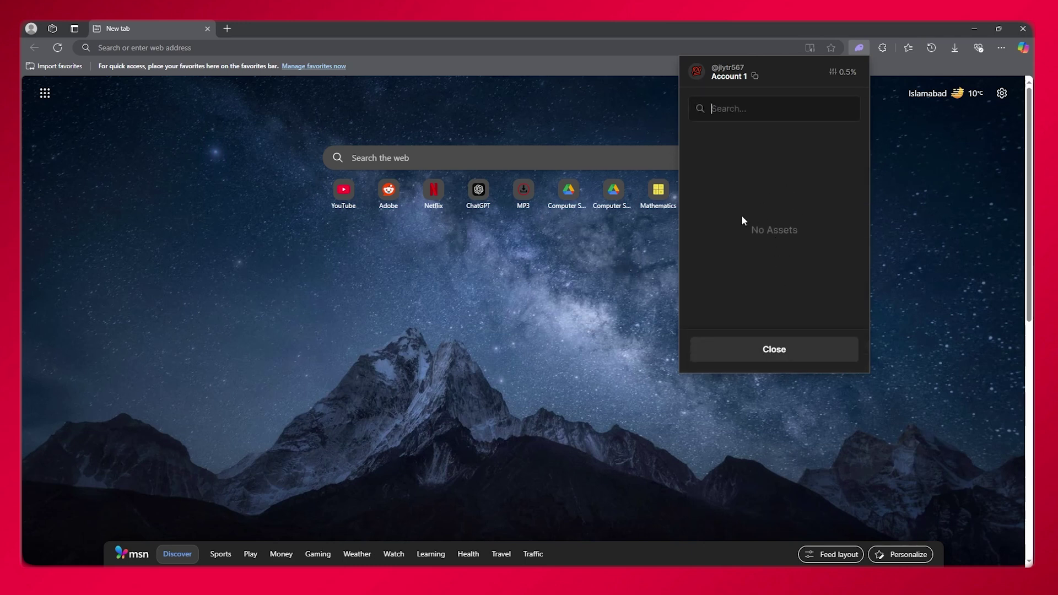
left_click(841, 71)
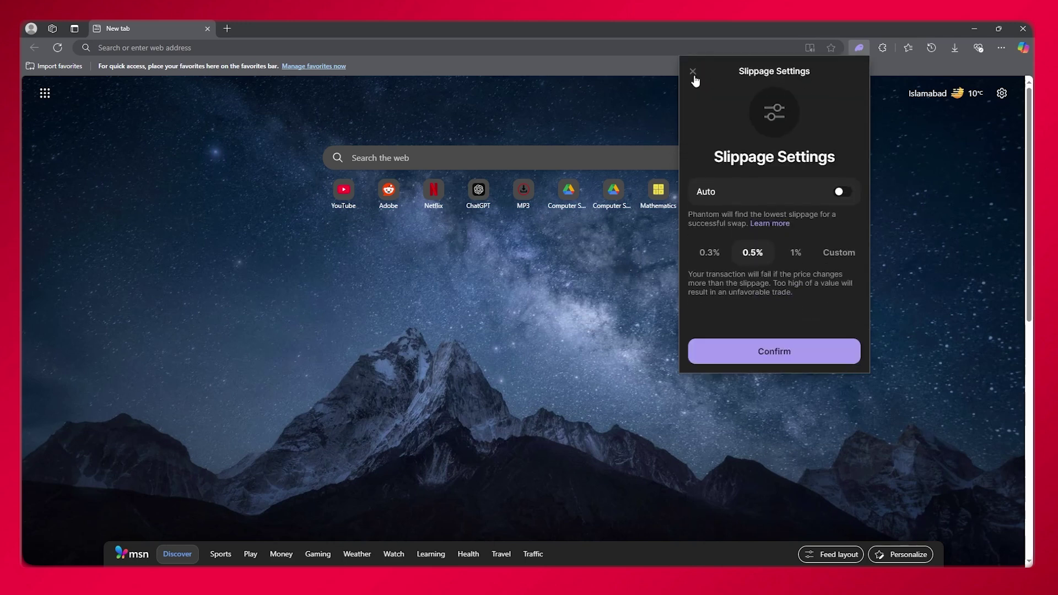
left_click(693, 74)
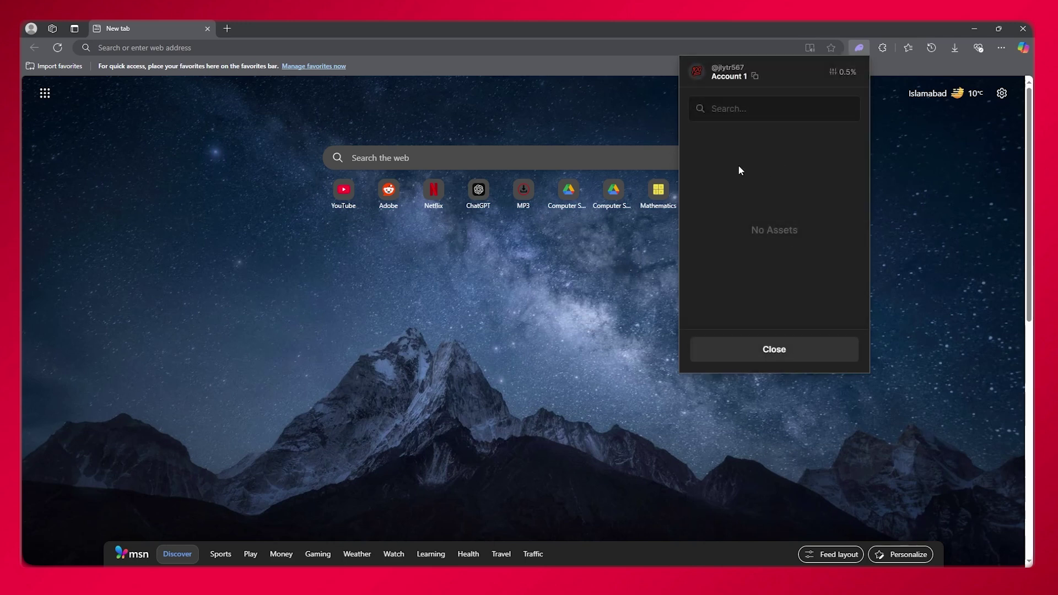
left_click(782, 356)
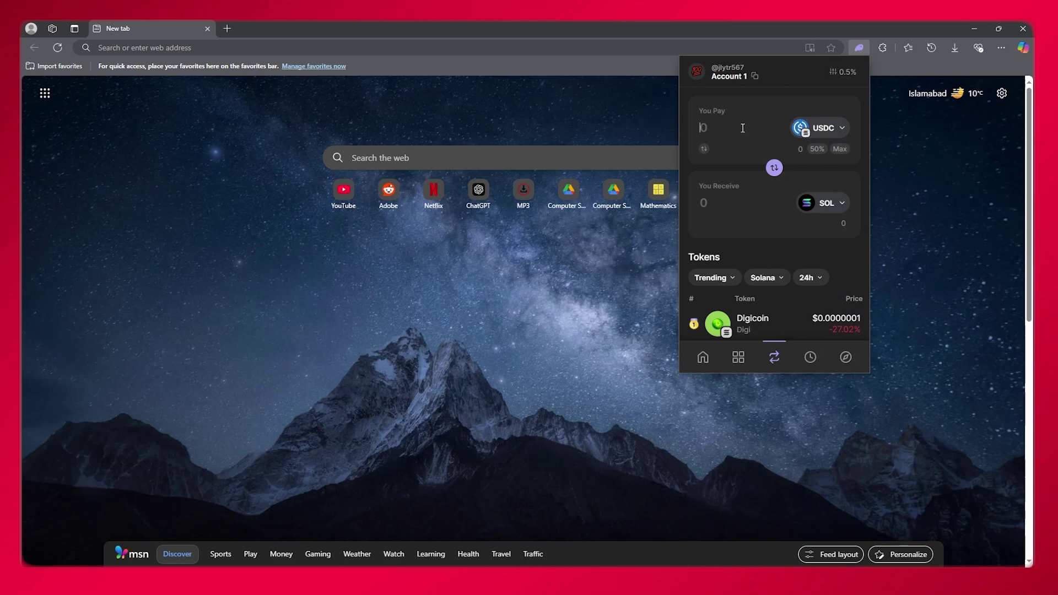
type("1")
Keep SOL as the receiving token, quoting about 0.00522 SOL for 1 USDC.
left_click(818, 210)
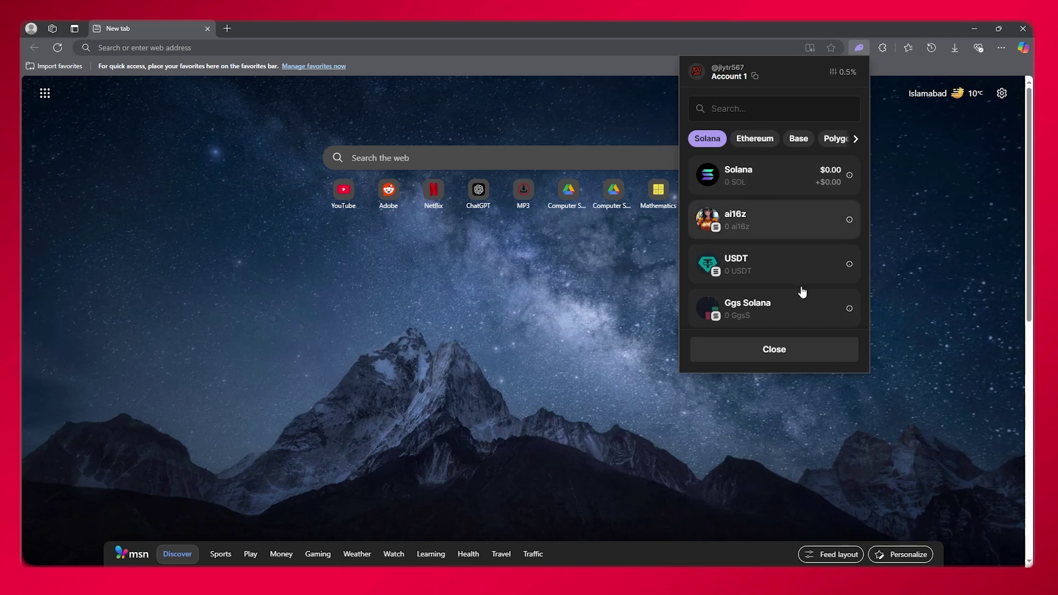
left_click(785, 357)
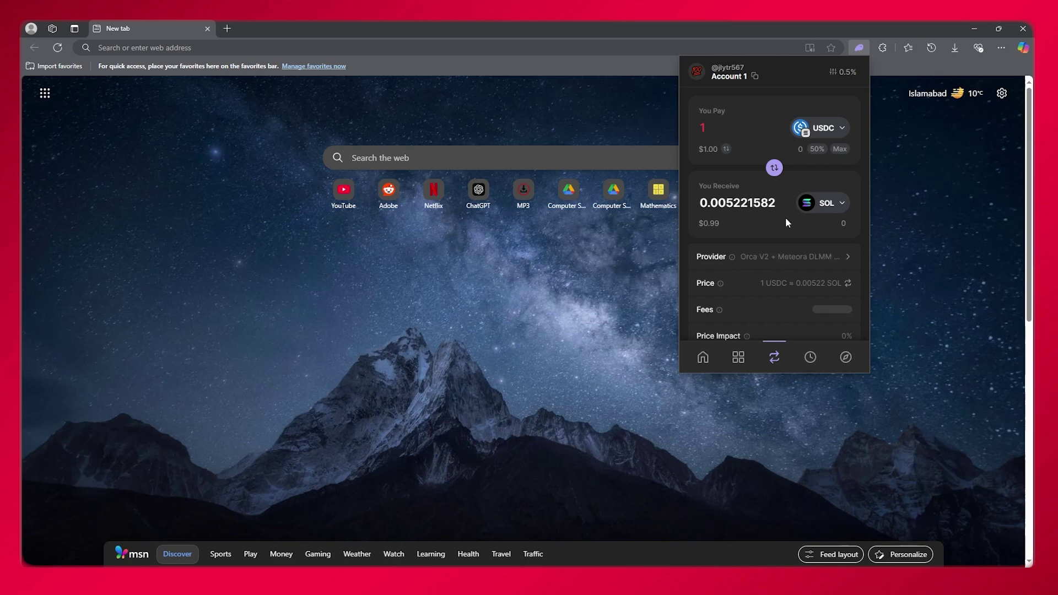
scroll(768, 232, "down", 2)
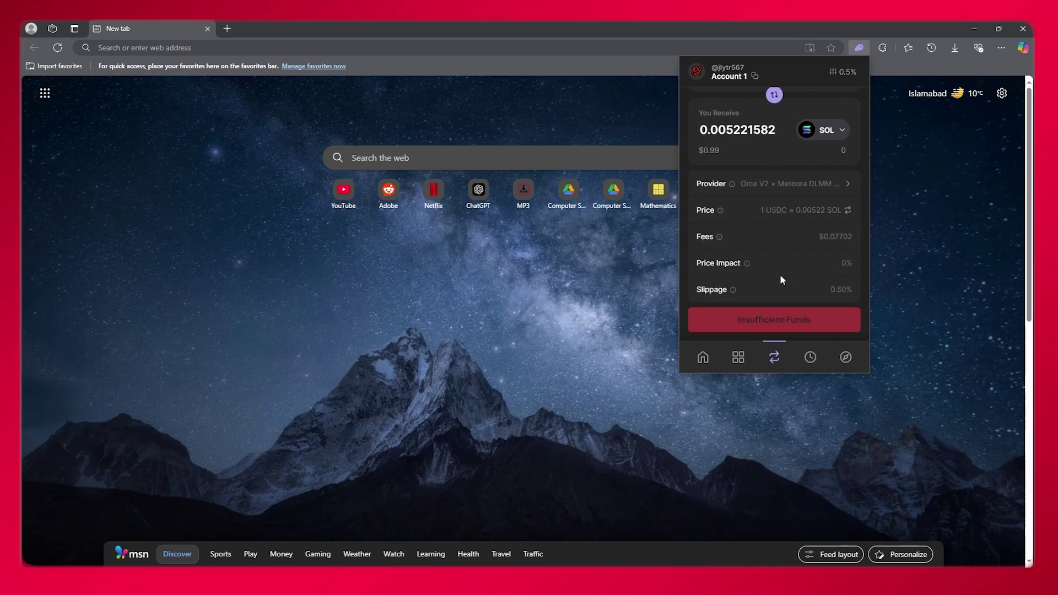
scroll(814, 308, "up", 2)
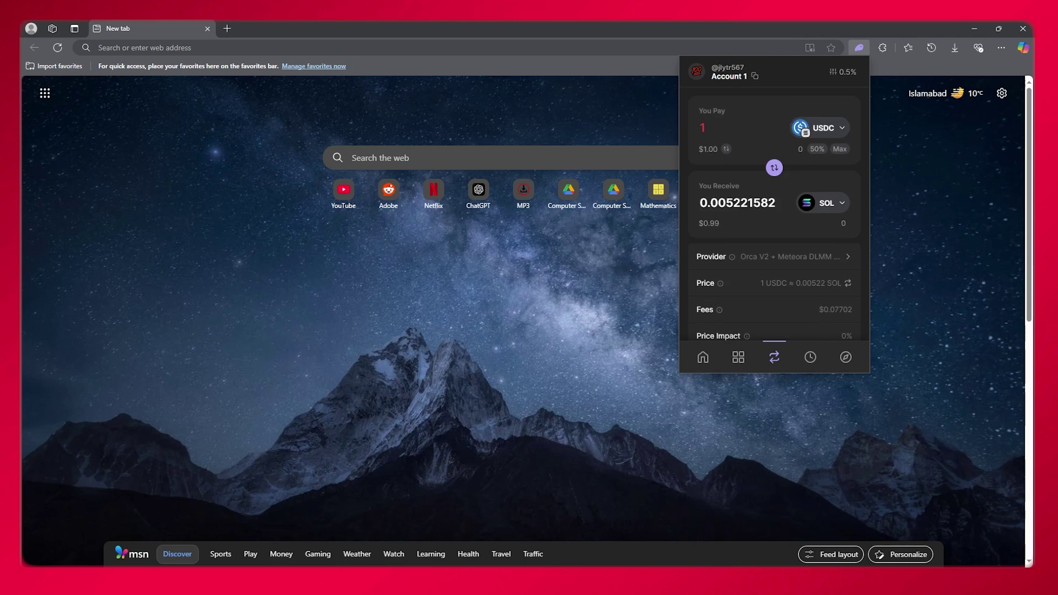